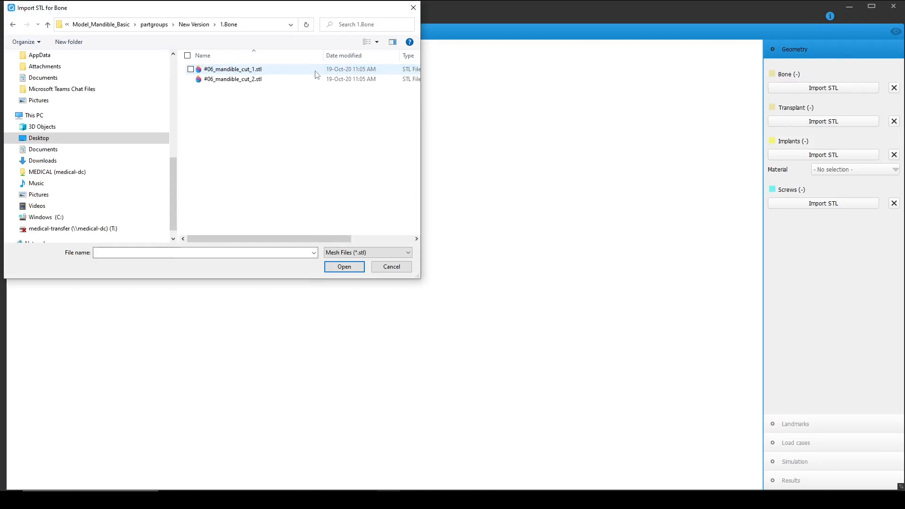
Step: Import #06_mandible_cut_1.stl and #06_mandible_cut_2.stl as the bone geometry
drag(289, 94, 286, 68)
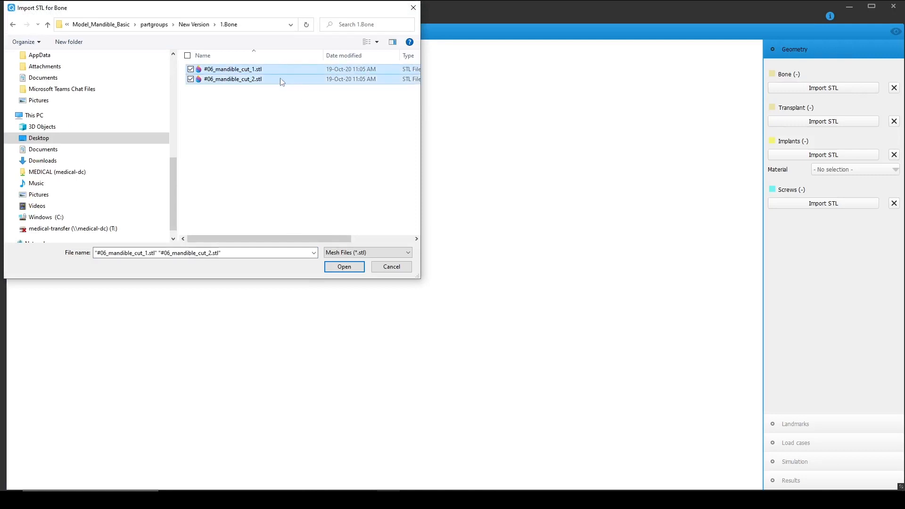
click(350, 271)
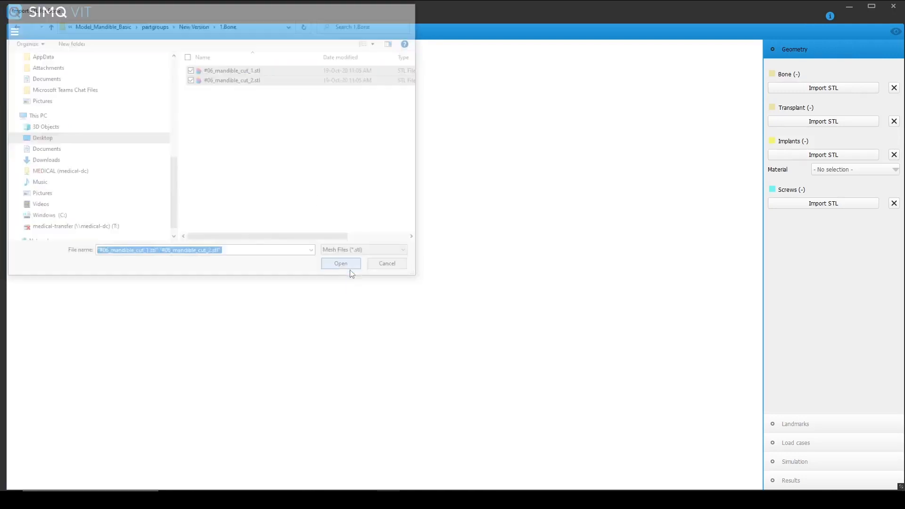
drag(398, 199, 424, 105)
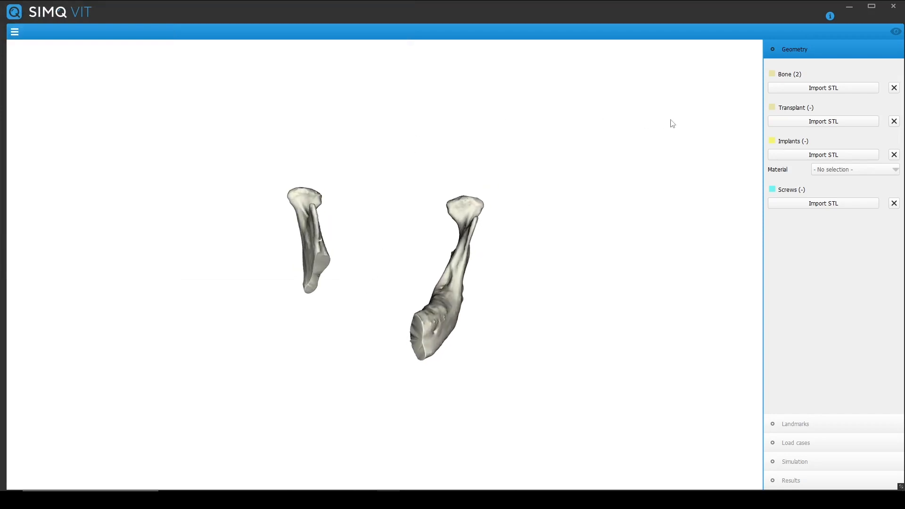
Step: Import #06_transplant_combined.stl from the 2.Transplant folder as the transplant geometry
click(809, 124)
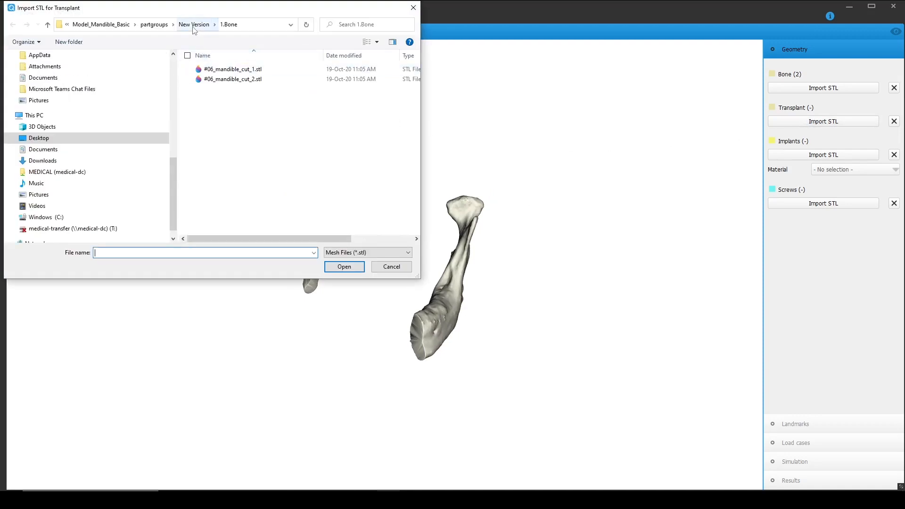
click(194, 24)
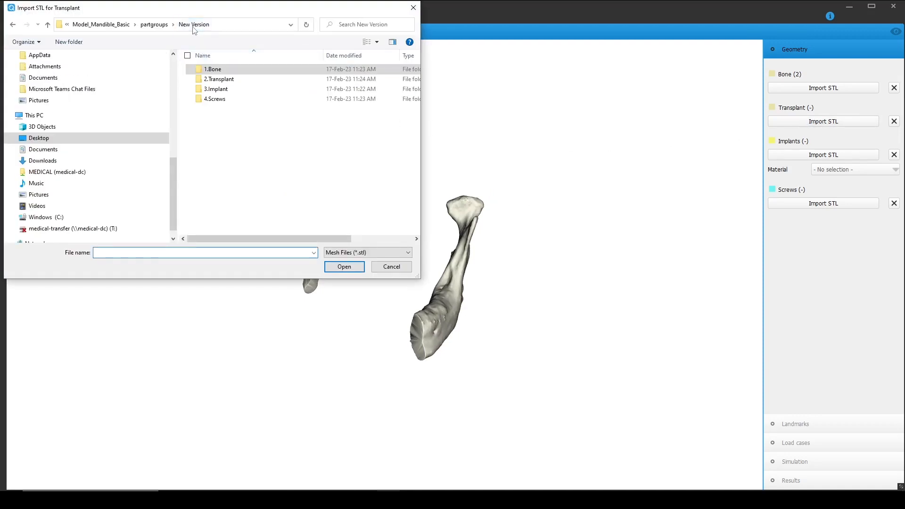
double_click(230, 81)
click(236, 75)
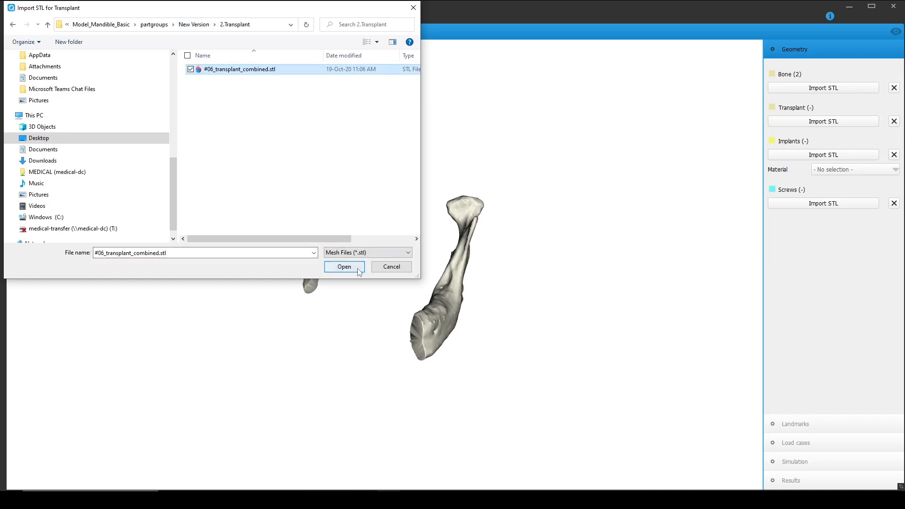
click(344, 267)
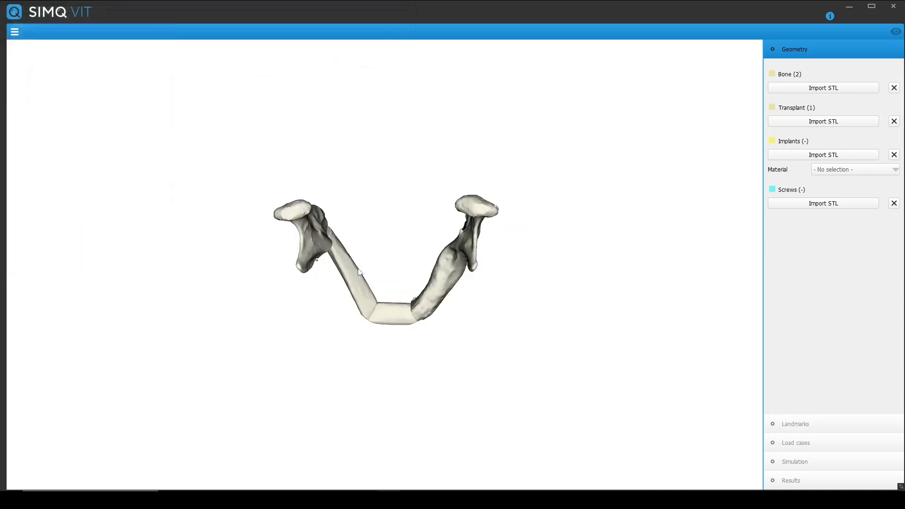
drag(400, 321, 454, 133)
drag(409, 335, 466, 254)
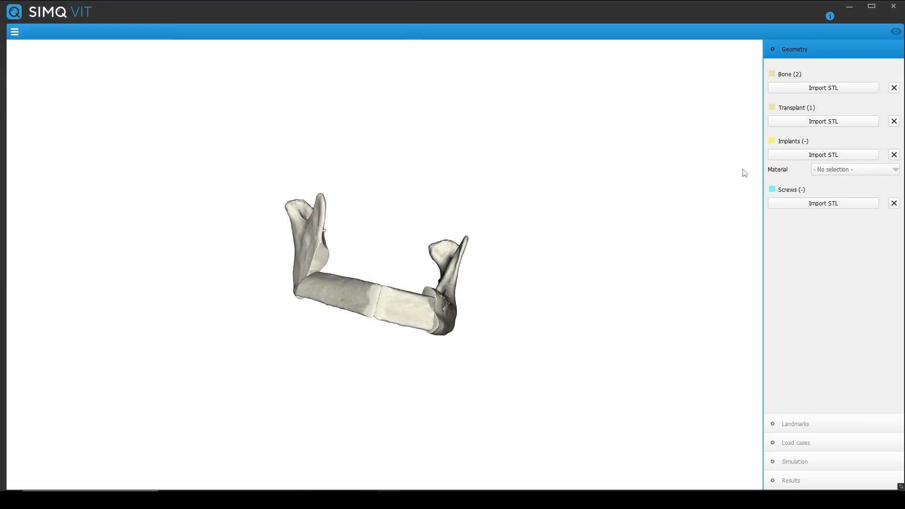
Step: Import #06_2.0 mm plate_cc 0.05_smooth.stl from the 3.Implant folder as the implant and assign it the material Titan Grad 23, ASTMF136
click(793, 160)
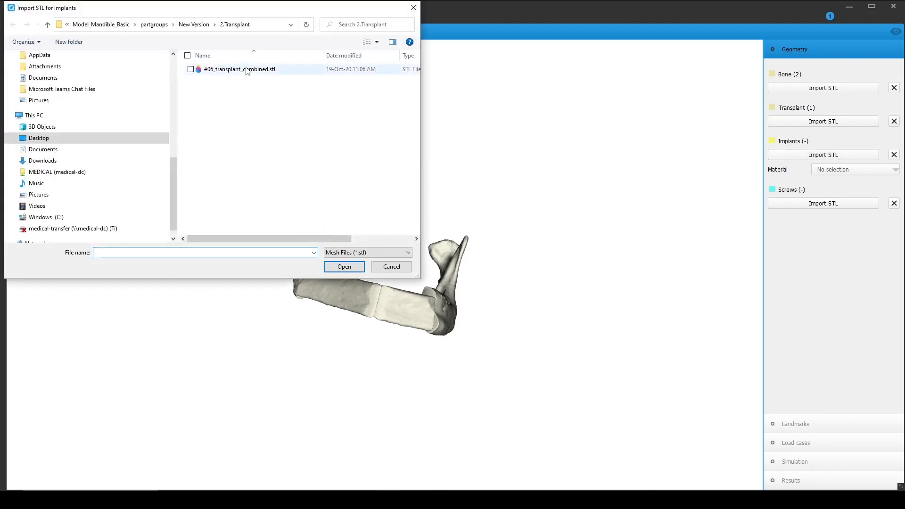
click(198, 25)
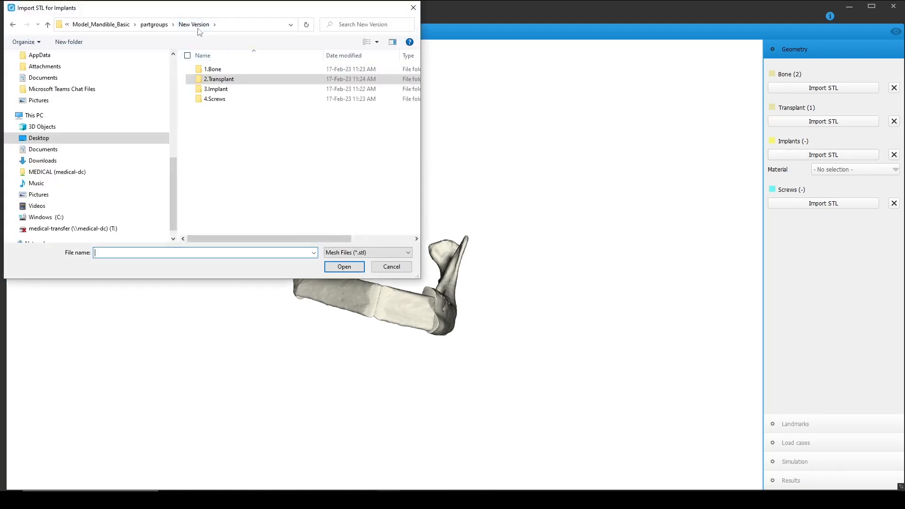
click(222, 90)
double_click(223, 91)
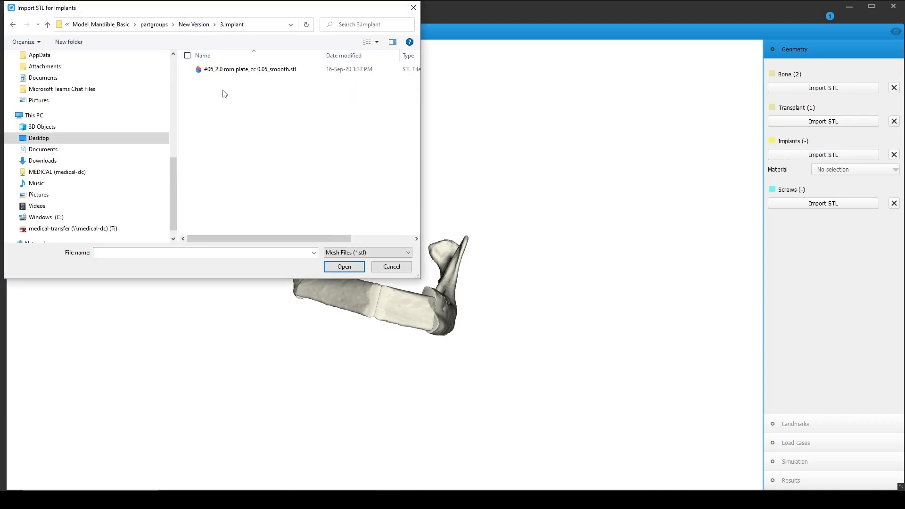
click(277, 71)
click(344, 266)
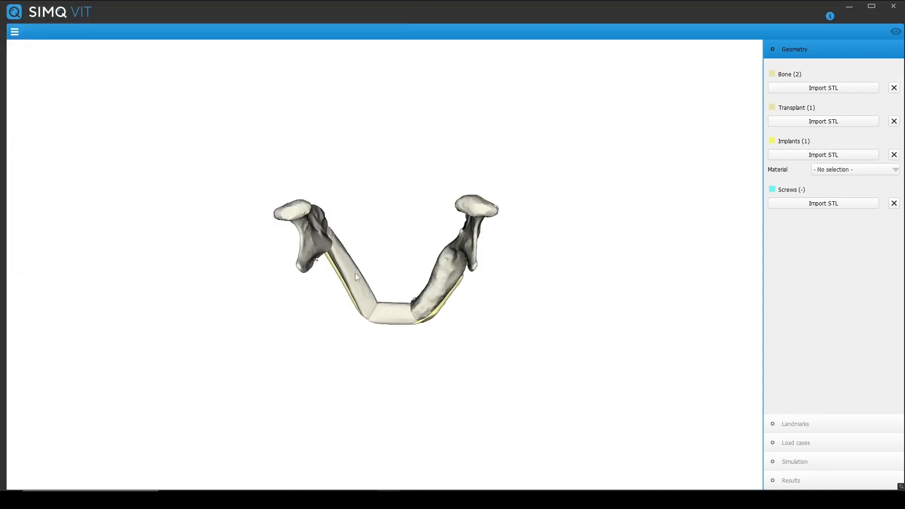
drag(379, 356, 436, 283)
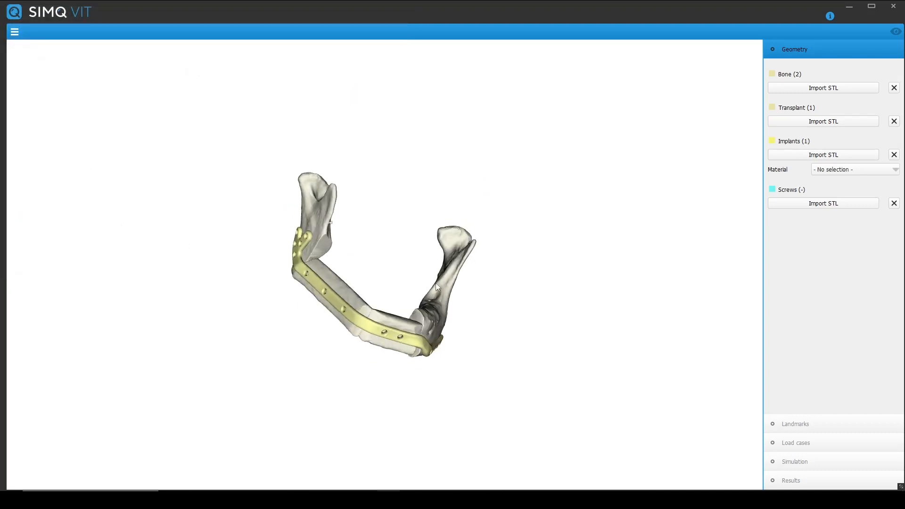
click(842, 174)
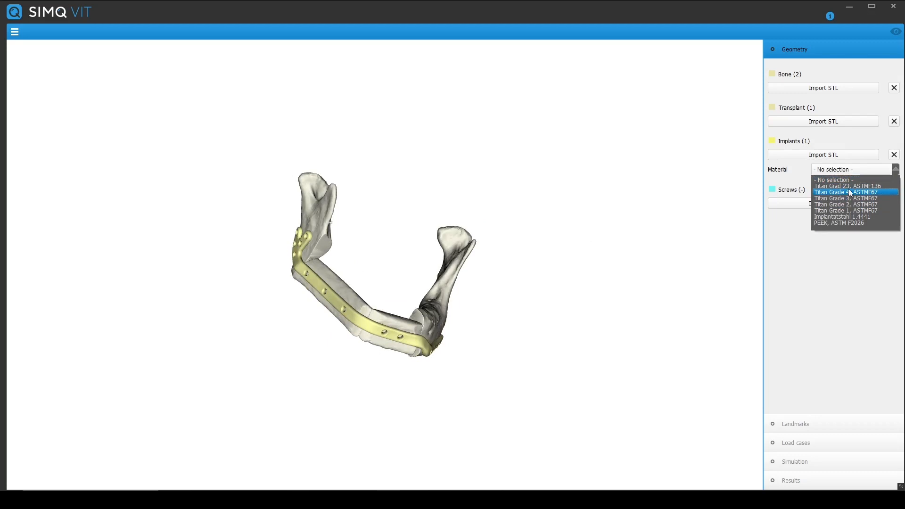
click(849, 187)
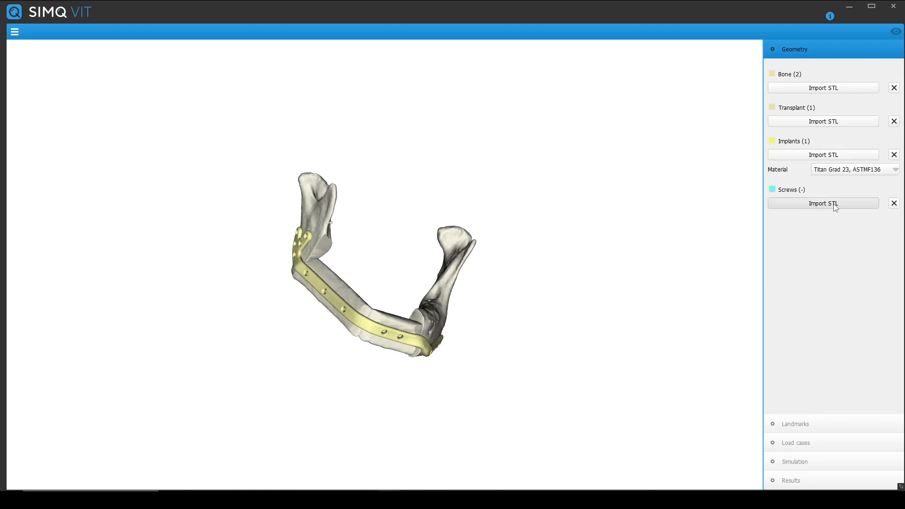
Step: Import all screw files, #06_2.0 mm screw dummy_1.stl through dummy_15.stl, from the 4.Screws folder and acknowledge the import warning
click(835, 203)
click(194, 24)
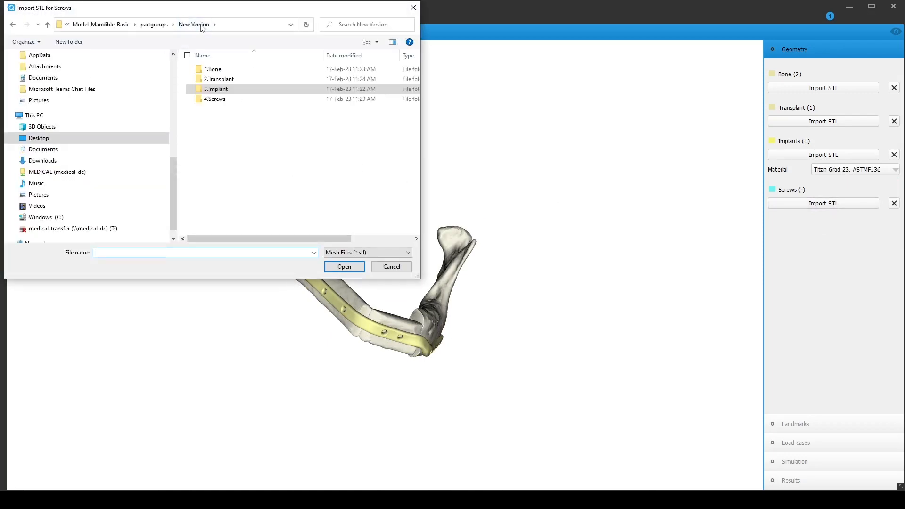
double_click(214, 99)
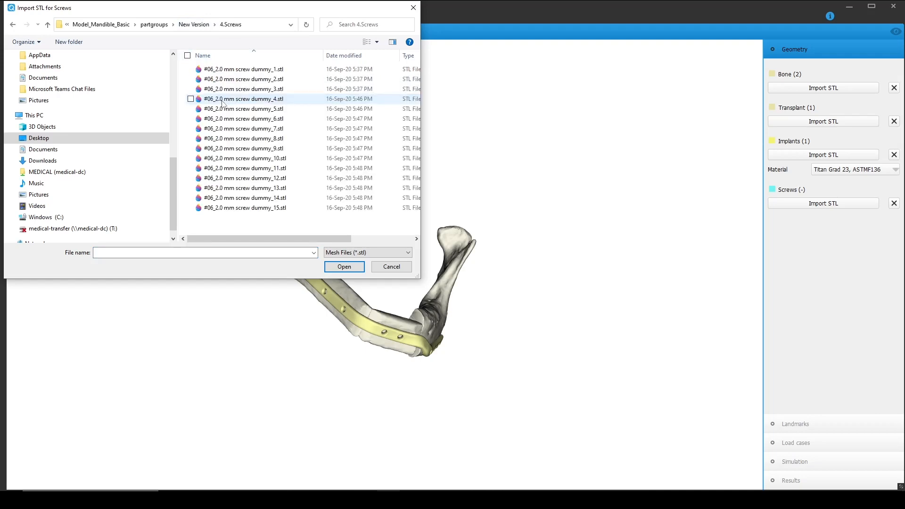
drag(264, 227, 254, 68)
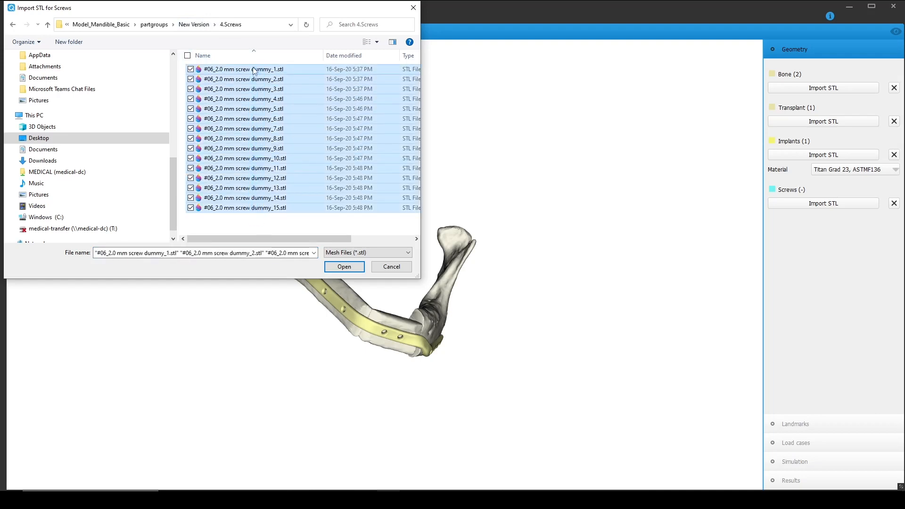
click(344, 267)
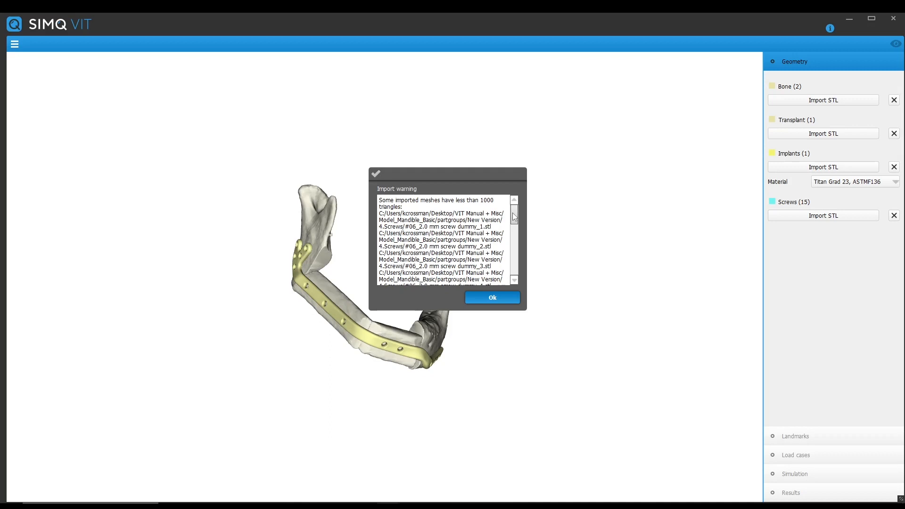
mouse_move(513, 216)
mouse_down()
mouse_move(507, 264)
mouse_move(516, 210)
mouse_up()
click(501, 297)
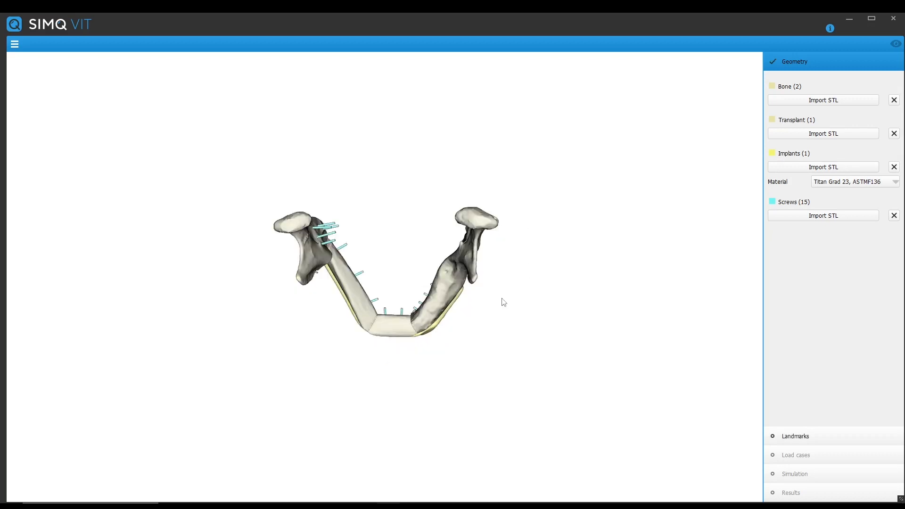
drag(391, 334, 437, 190)
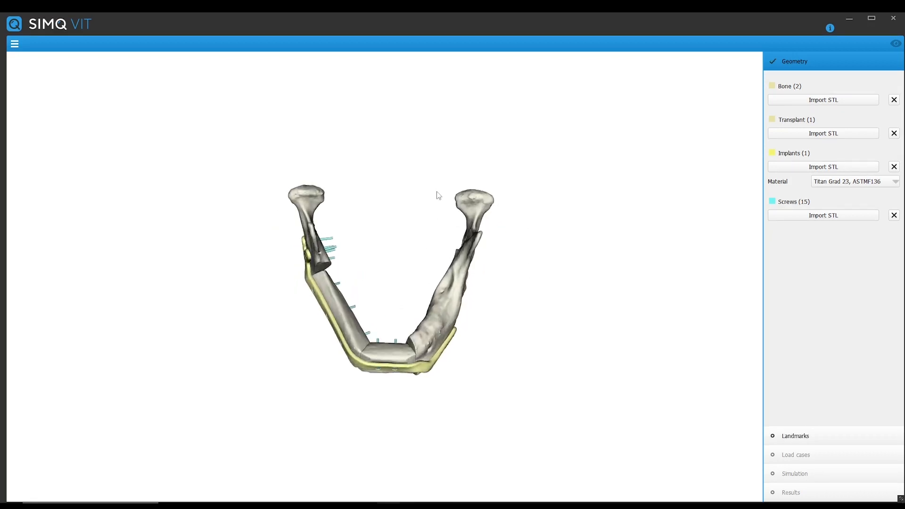
drag(391, 362, 488, 293)
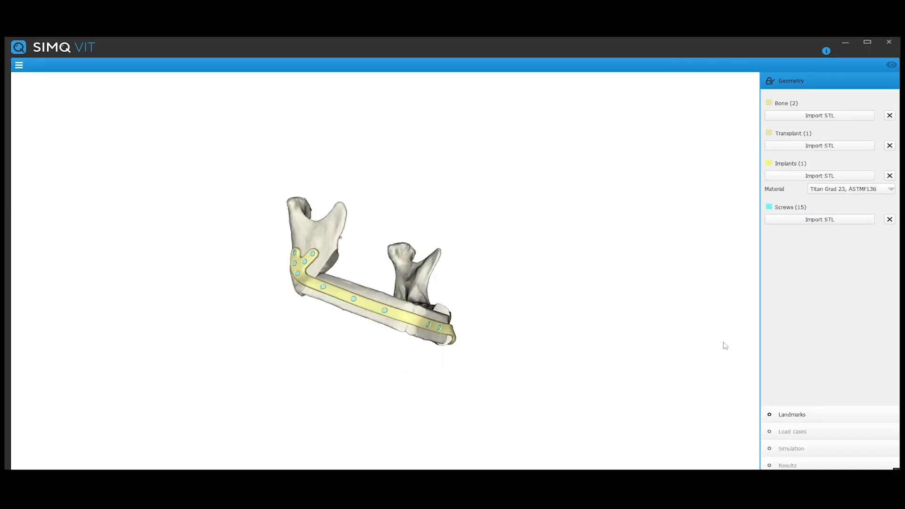
Step: Start landmark placement and set the Condyle Right landmark on top of the right condyle, fine-tuning its position
click(820, 416)
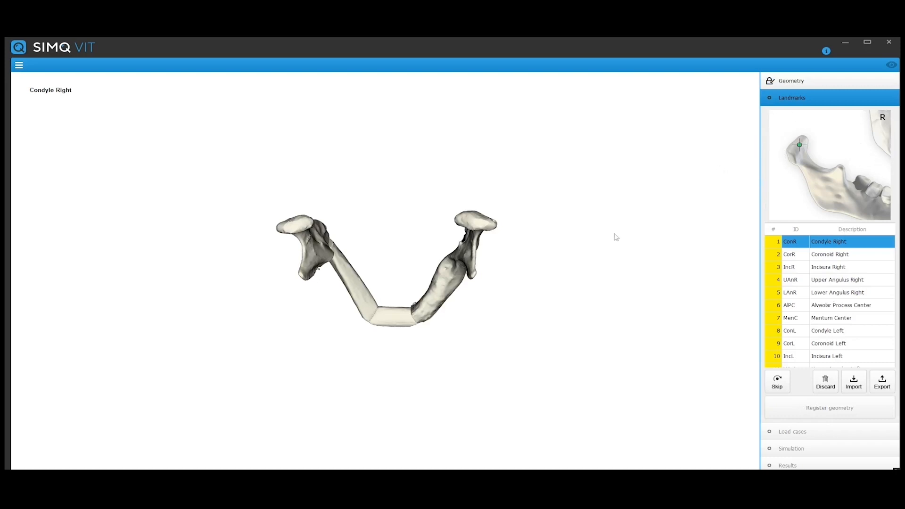
drag(369, 321, 459, 193)
drag(363, 346, 316, 376)
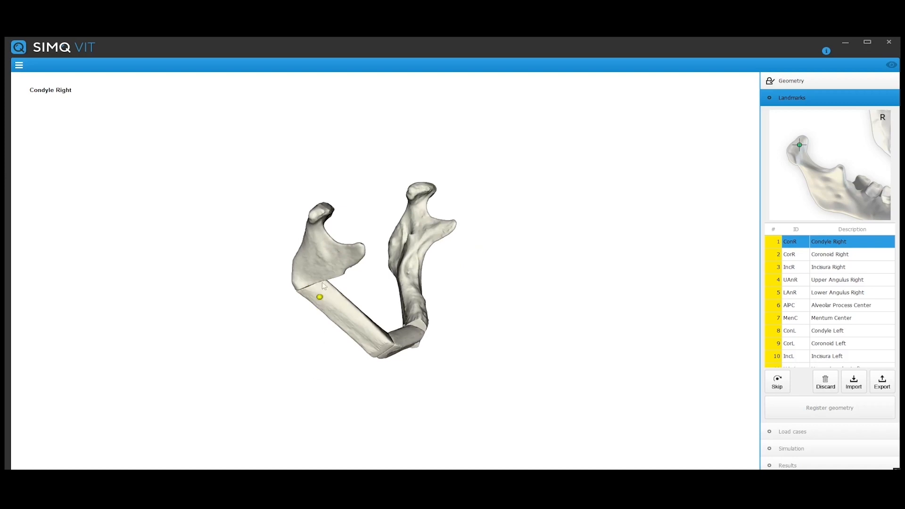
drag(310, 246, 283, 270)
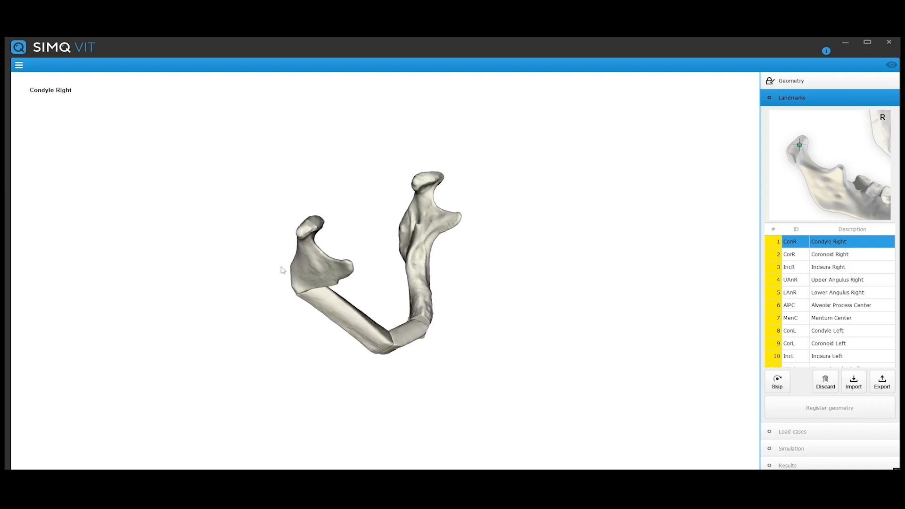
click(310, 226)
click(310, 225)
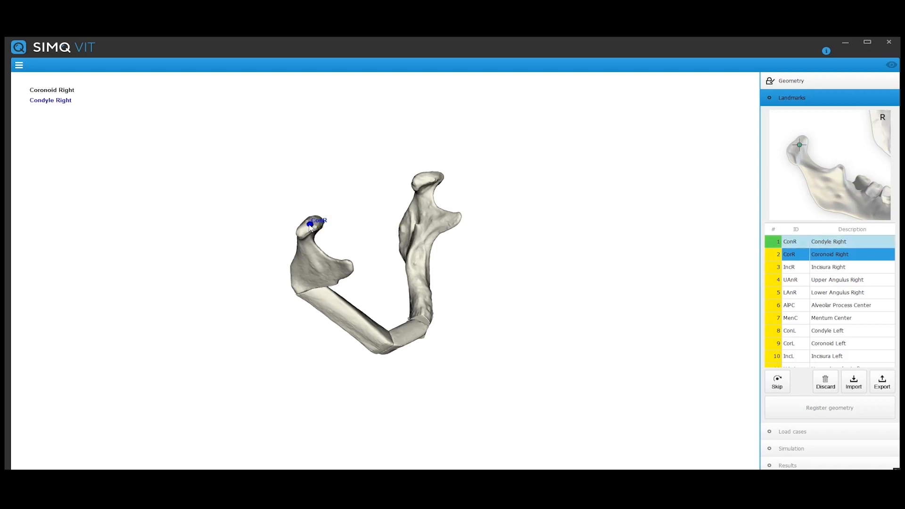
drag(310, 226, 309, 223)
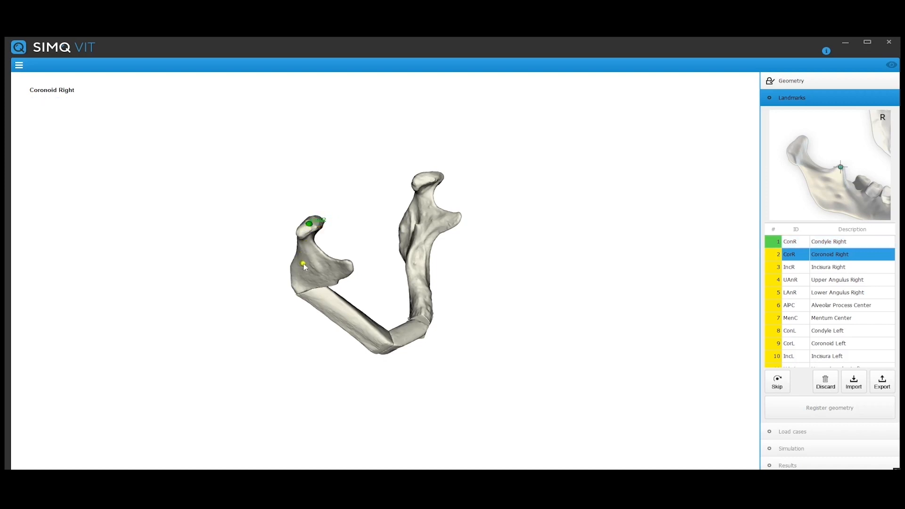
Step: Place the Coronoid Right, Incisura Right and Upper Angulus Right landmarks on the right bone segment and skip Lower Angulus Right
click(348, 263)
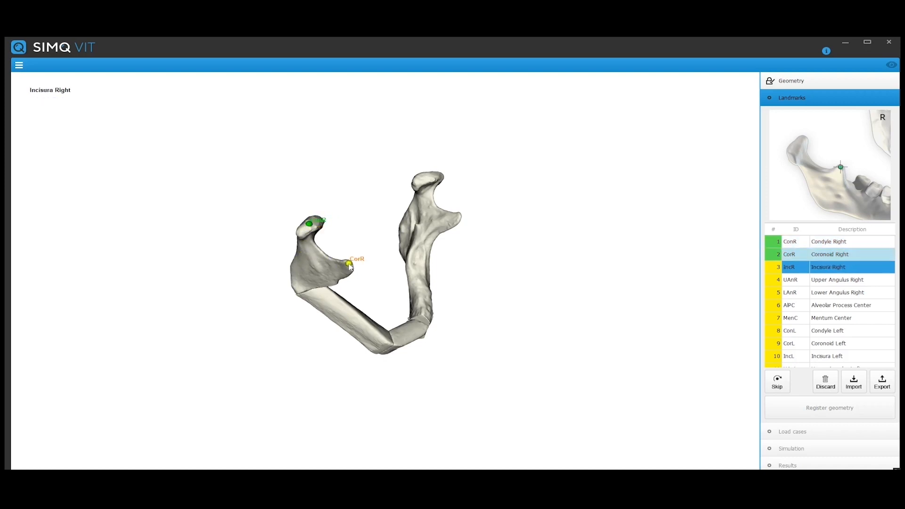
click(323, 254)
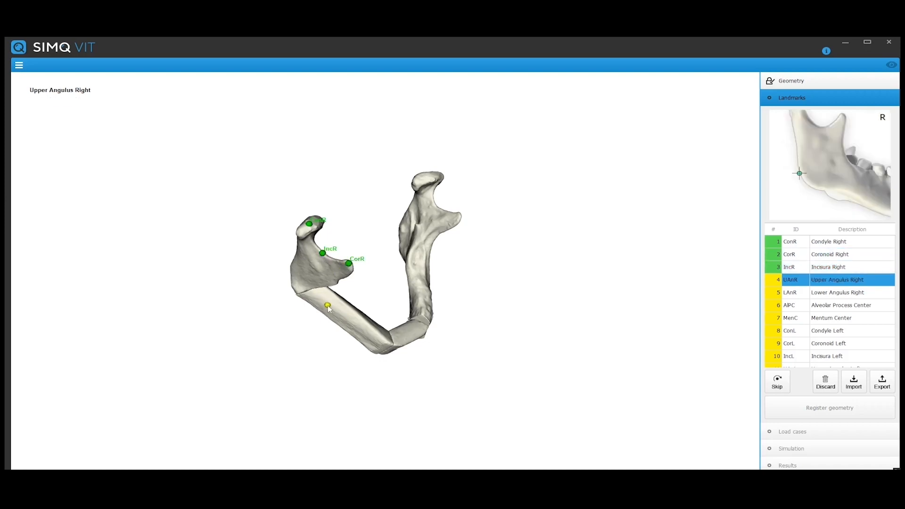
mouse_move(327, 306)
middle_down()
mouse_move(359, 248)
mouse_move(346, 256)
mouse_move(358, 275)
middle_up()
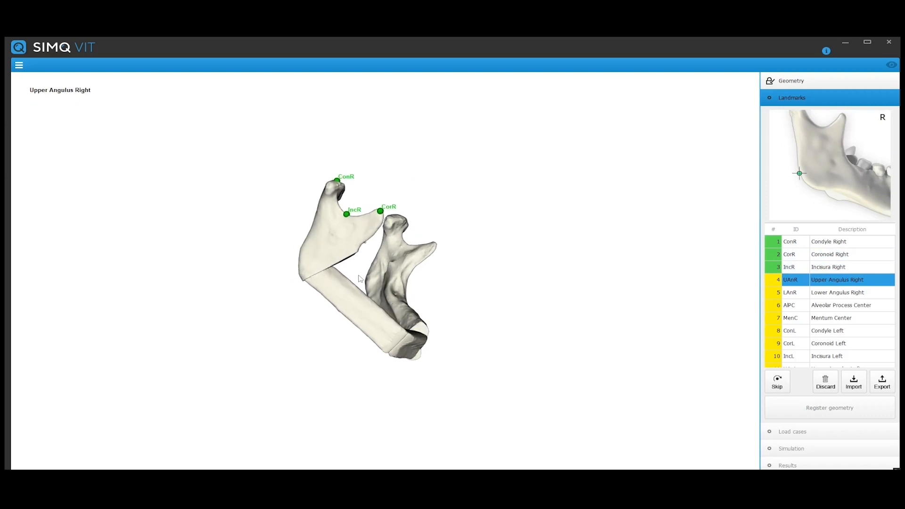
click(301, 256)
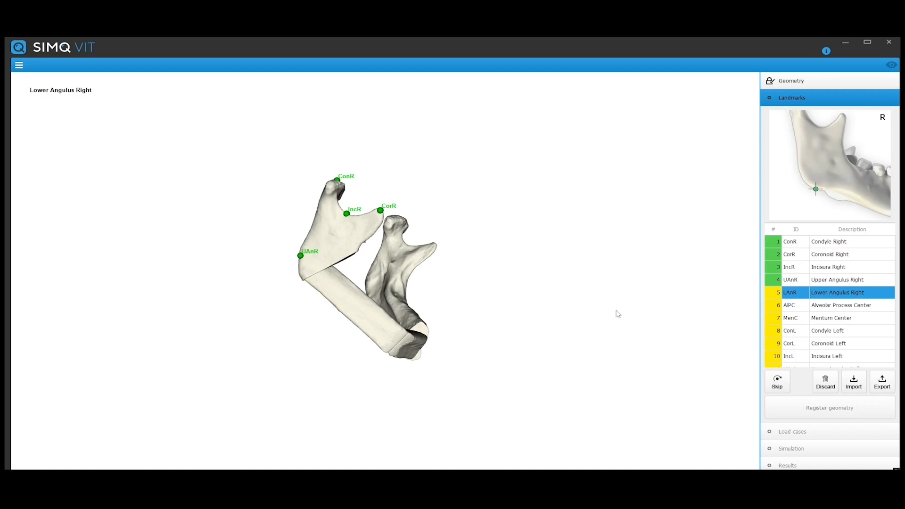
click(777, 382)
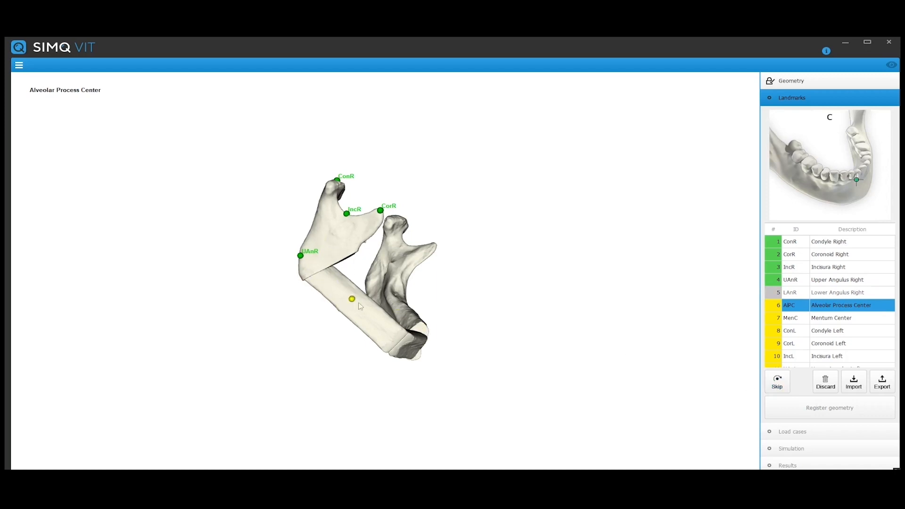
Step: Place the Alveolar Process Center and Mentum Center landmarks on the front segment of the transplant
drag(416, 343, 285, 252)
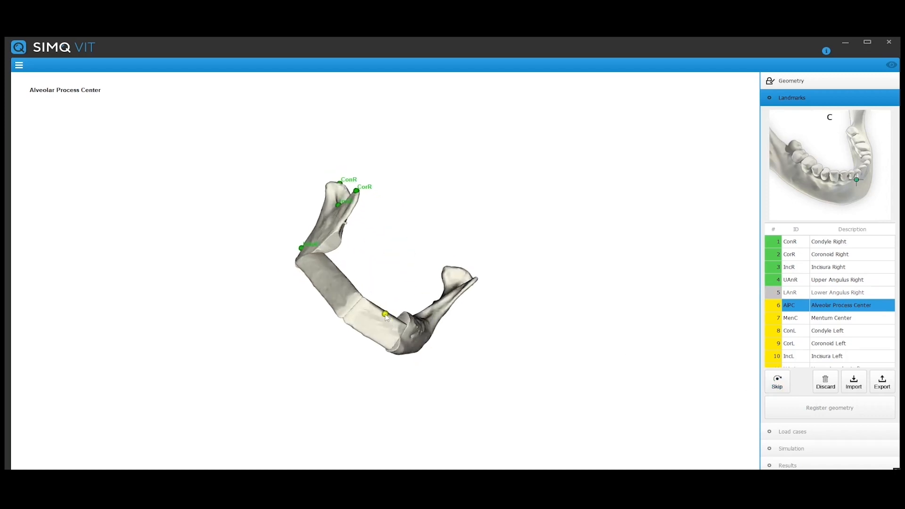
click(390, 322)
click(372, 336)
Step: Place the Condyle Left, Coronoid Left, Incisura Left and Upper Angulus Left landmarks on the left bone segment
drag(372, 336, 285, 406)
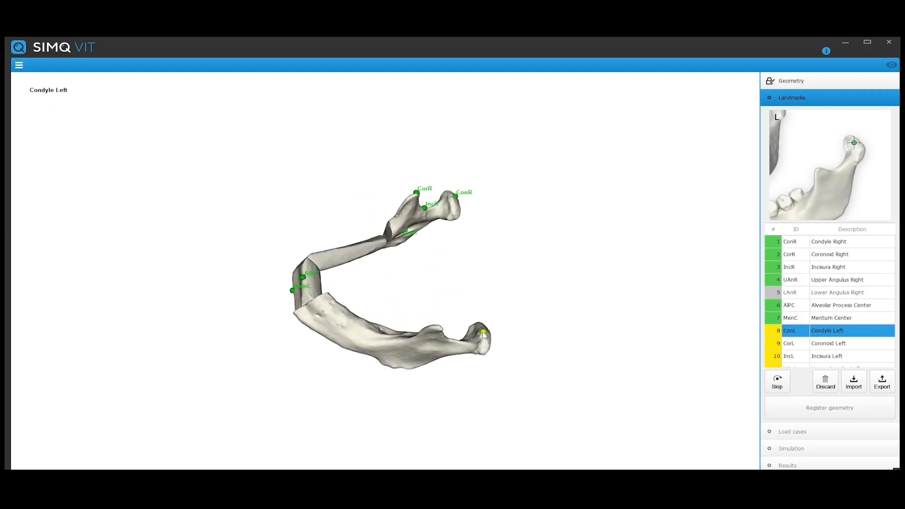
click(481, 333)
click(437, 329)
drag(437, 328, 449, 298)
click(434, 333)
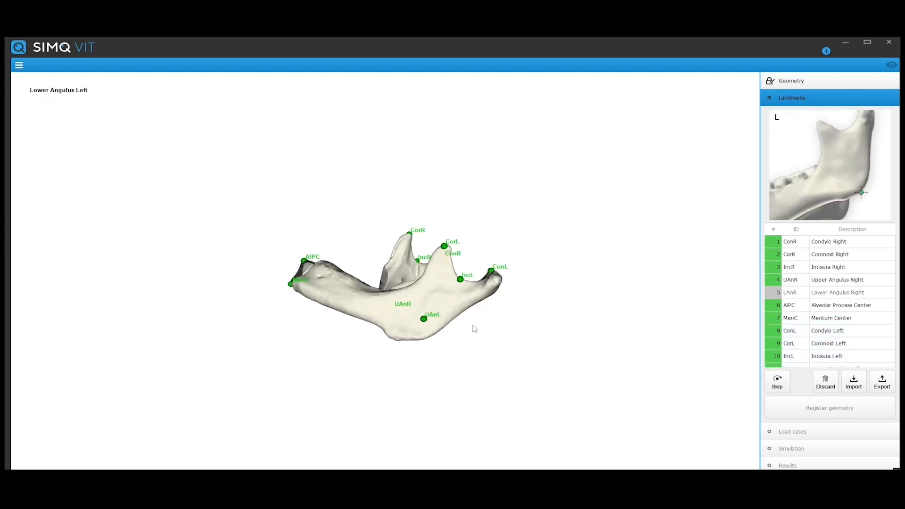
Step: Place the Lower Angulus Left landmark on the lower edge of the left jaw angle and fine-tune its position
click(404, 340)
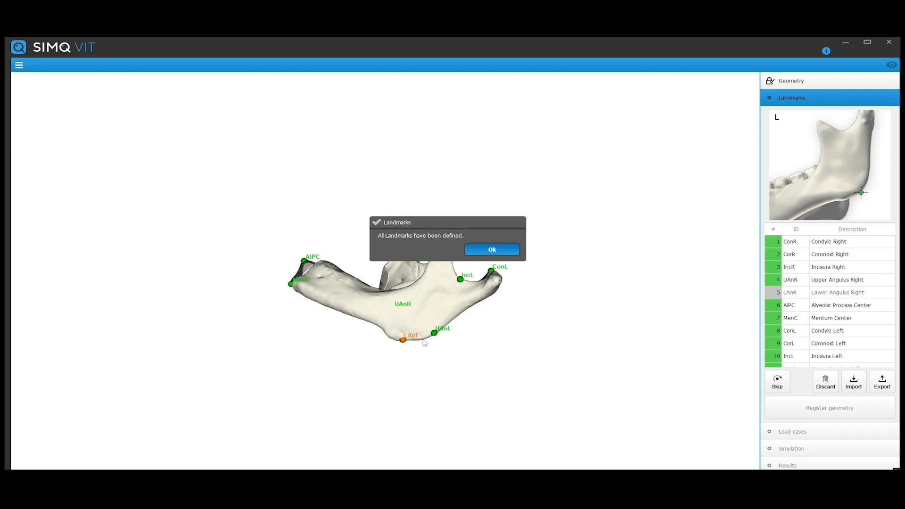
click(491, 251)
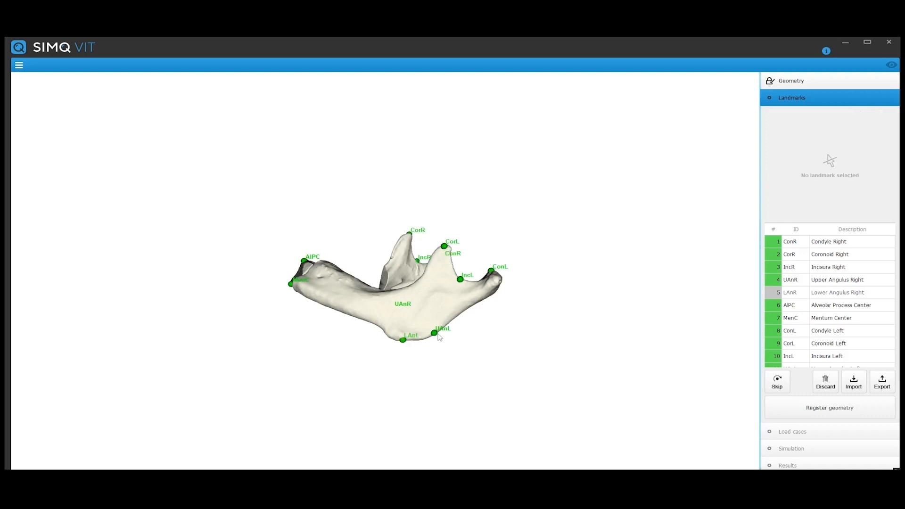
drag(402, 340, 400, 339)
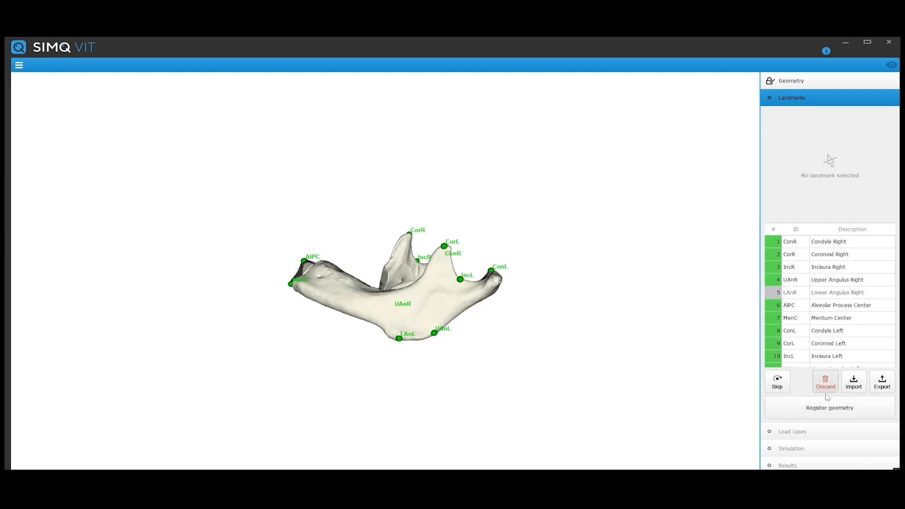
Step: Register the patient geometry to the reference mandible, check the overlay for plausibility and confirm the registration
click(824, 417)
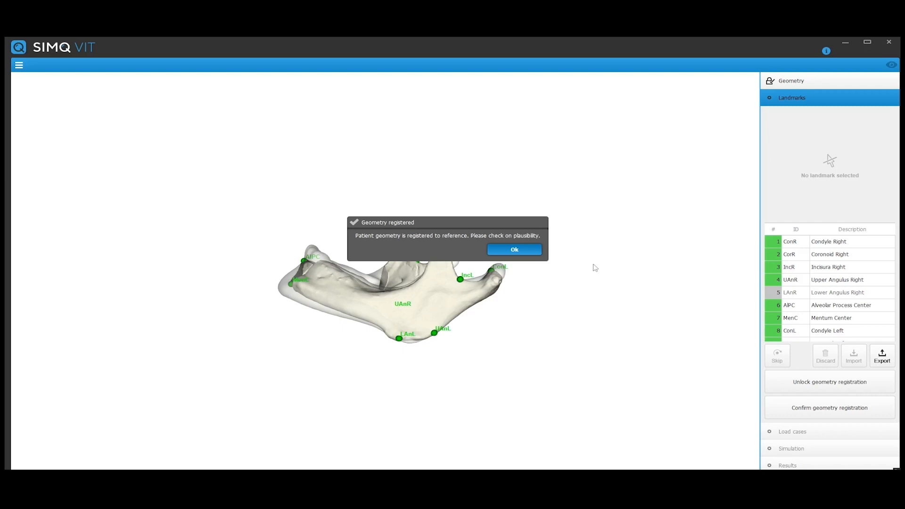
click(535, 251)
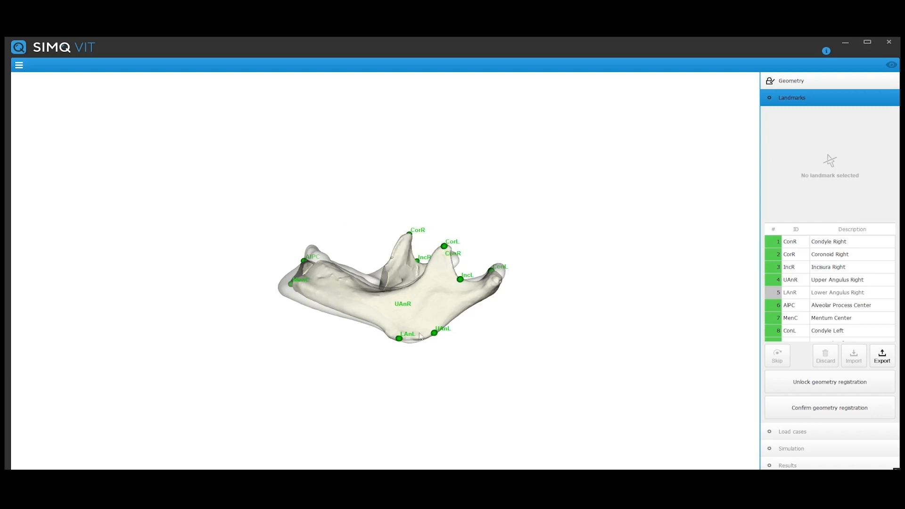
drag(376, 320, 547, 342)
drag(354, 317, 309, 290)
drag(476, 262, 448, 265)
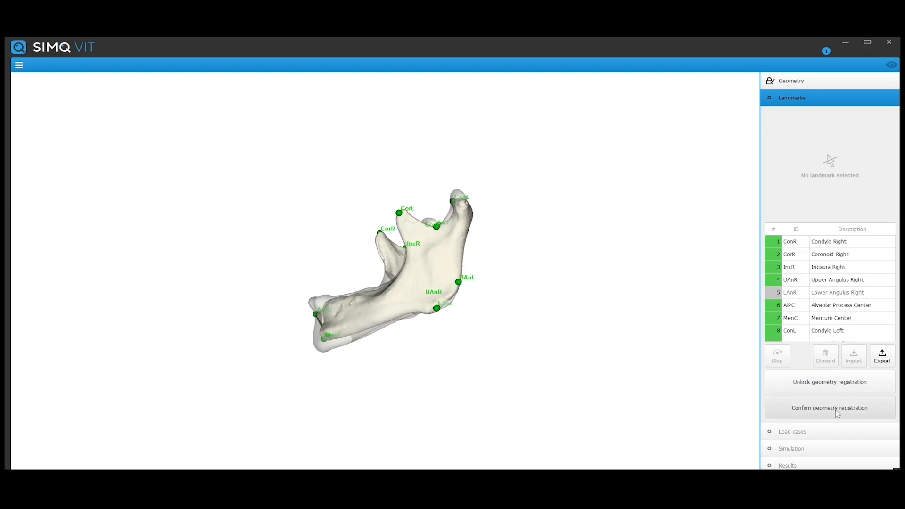
click(879, 411)
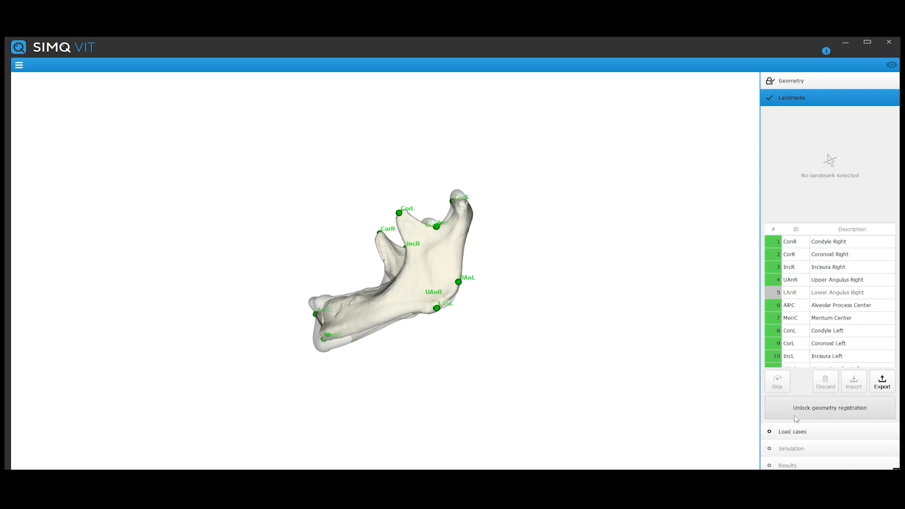
Step: Initialize the BITE_PREMOLAR_200N_R load case and check the plausibility of the boundary conditions mapped onto the patient geometry
click(833, 439)
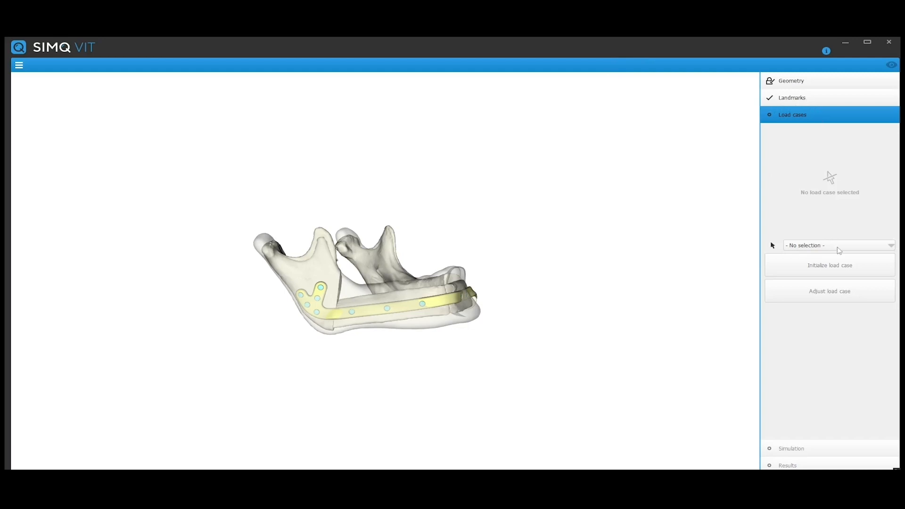
click(842, 248)
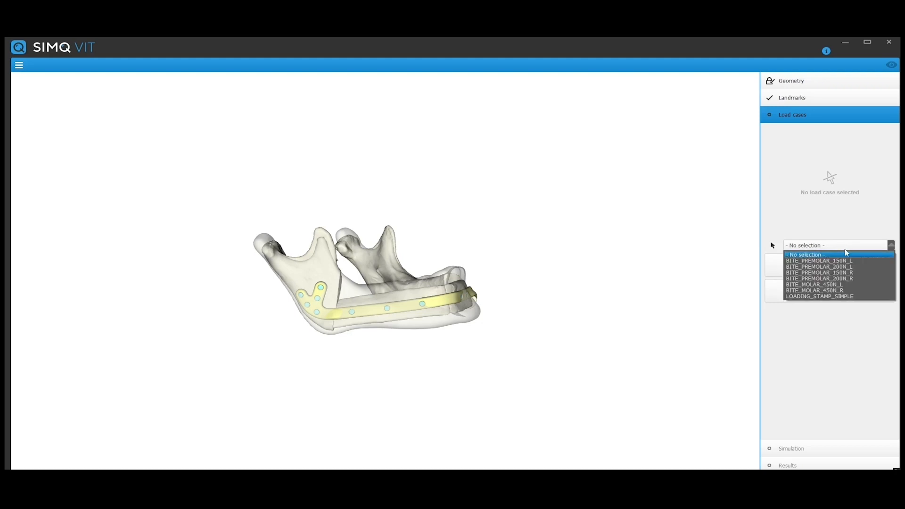
click(851, 278)
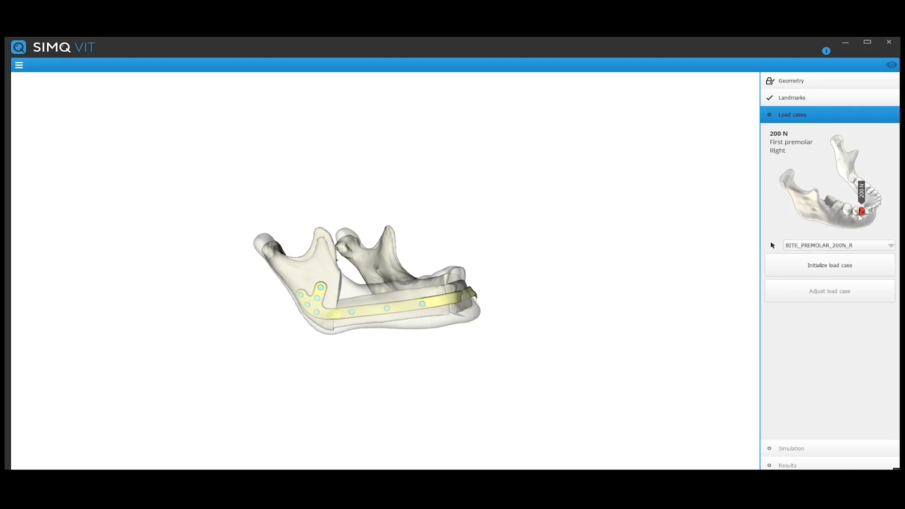
drag(438, 295, 400, 305)
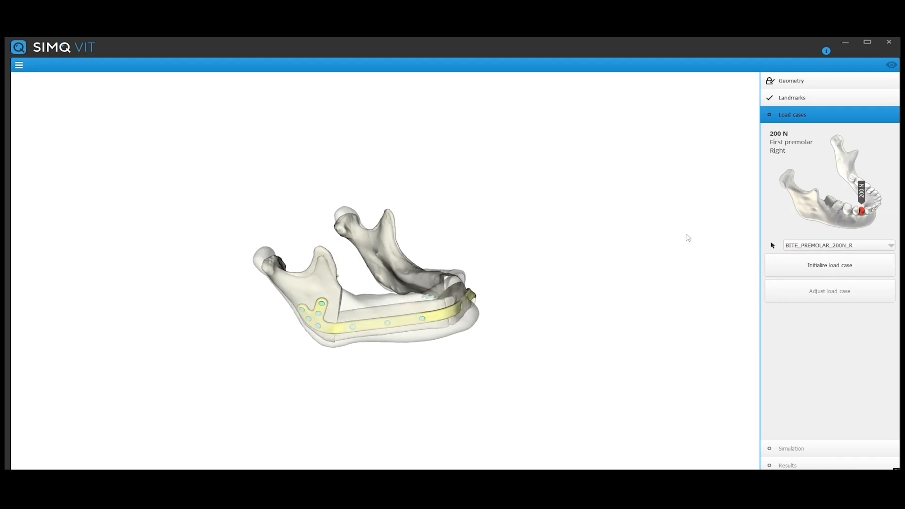
click(874, 269)
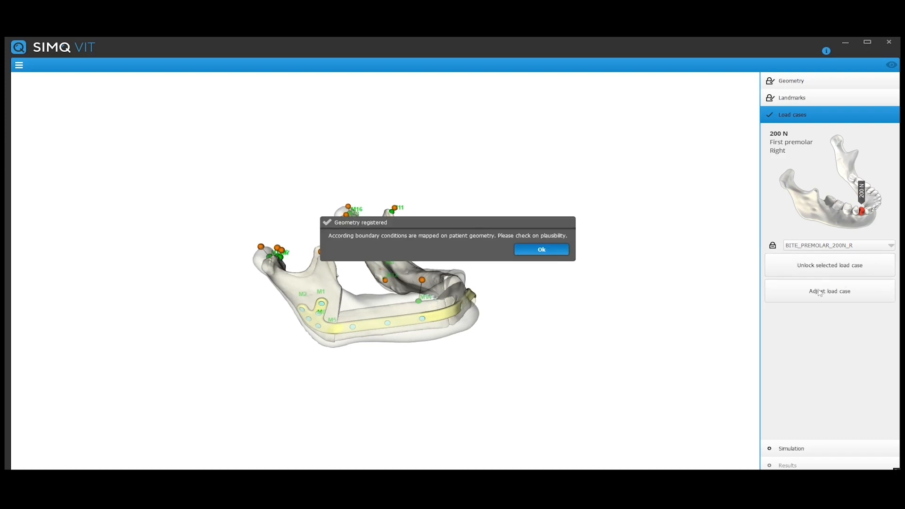
click(560, 254)
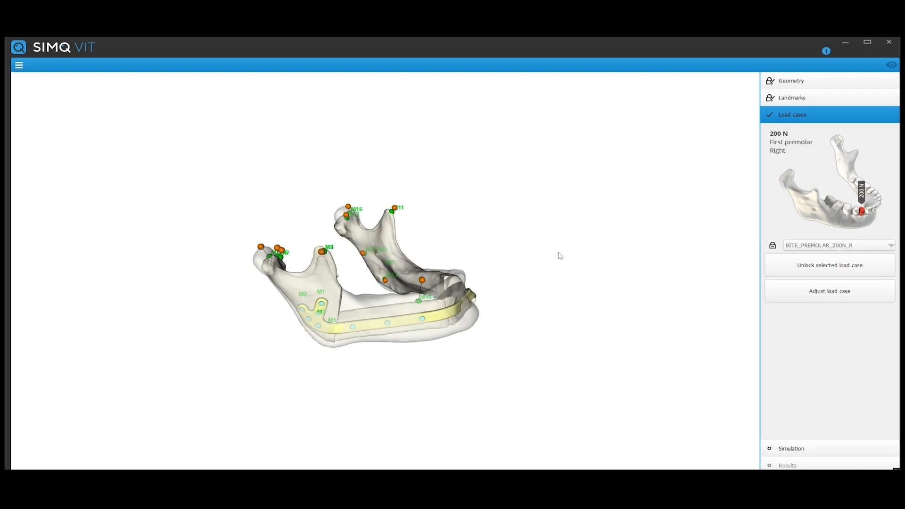
drag(319, 314, 364, 263)
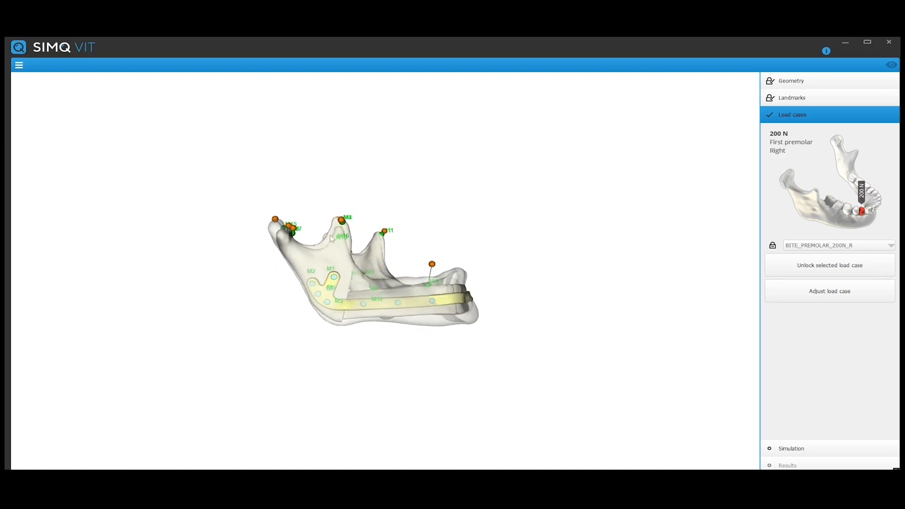
drag(443, 296, 336, 328)
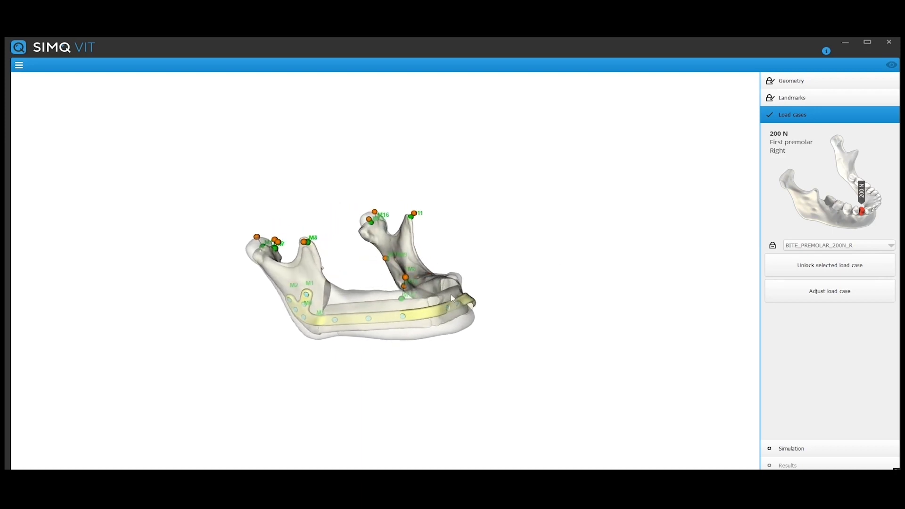
mouse_move(451, 294)
mouse_down()
mouse_move(346, 315)
mouse_move(284, 305)
mouse_move(423, 287)
mouse_move(295, 313)
mouse_up()
mouse_move(405, 307)
mouse_down()
mouse_move(385, 326)
mouse_move(419, 315)
mouse_up()
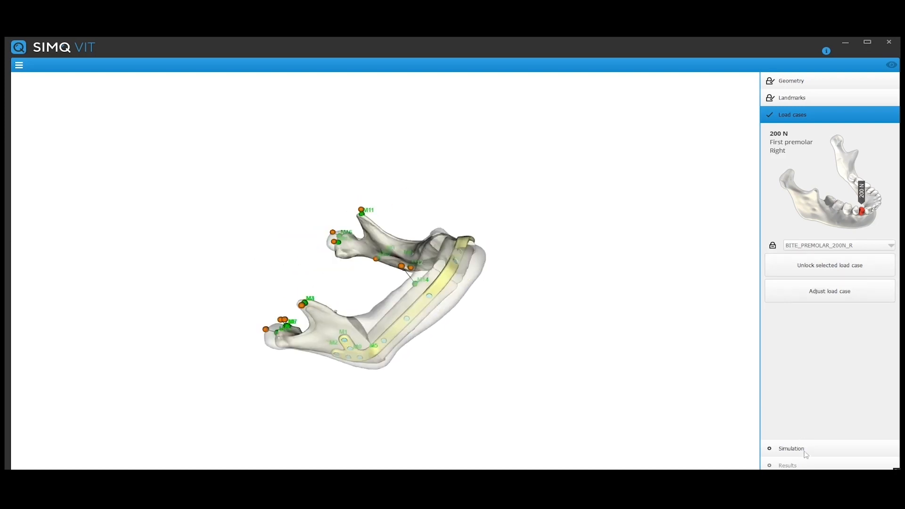
Step: Go to the simulation stage, inspect the reconstructed mandible model and submit the simulation
click(839, 450)
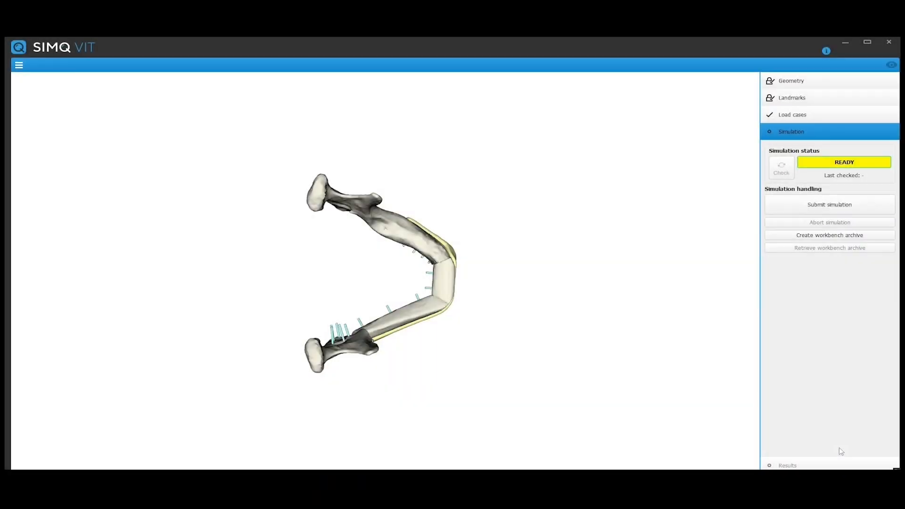
drag(355, 352, 211, 183)
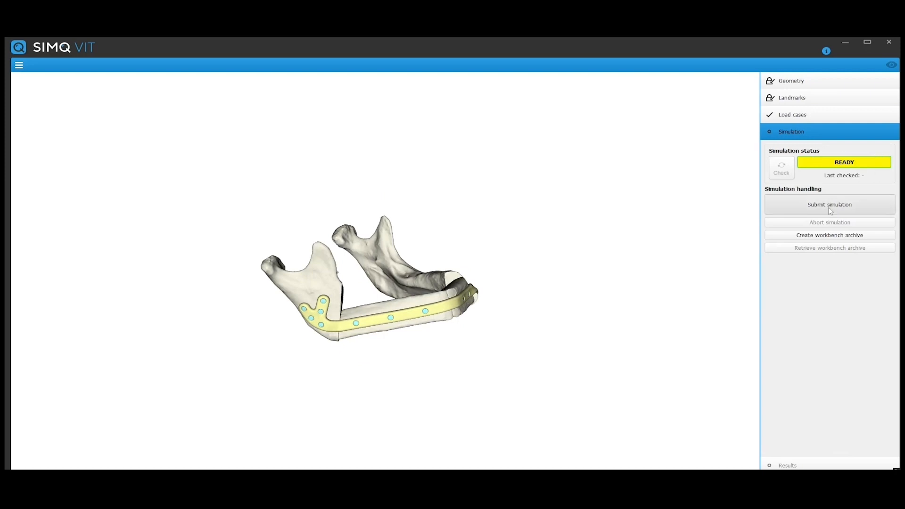
click(870, 206)
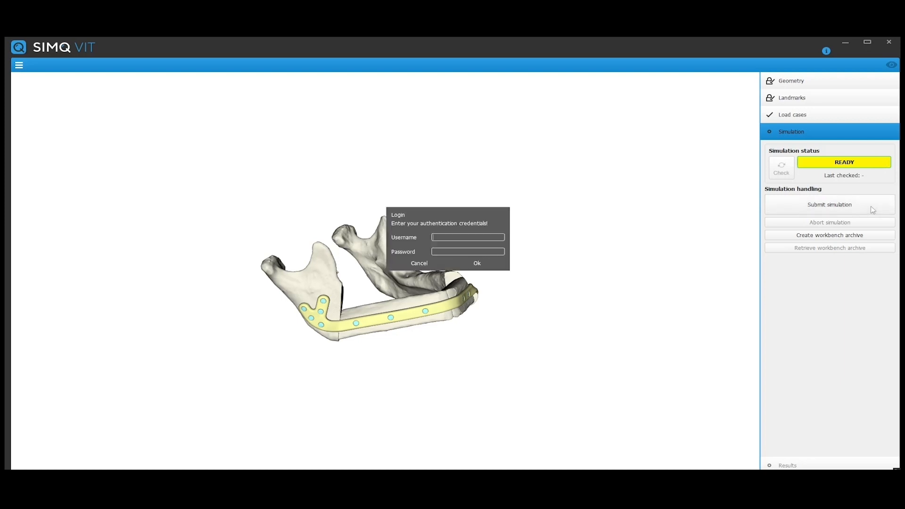